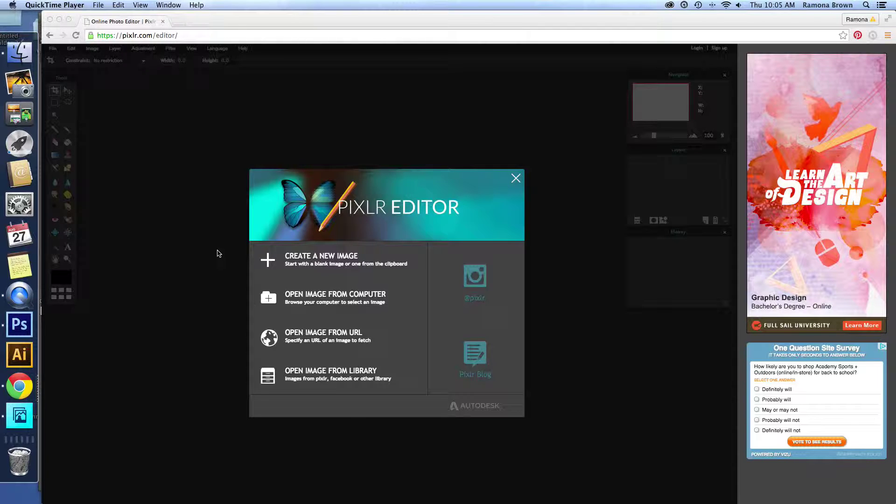
Open rbd_boy_pp5.jpg from the rbd_boy_pp folder as a 3600x3600 px image
left_click(312, 298)
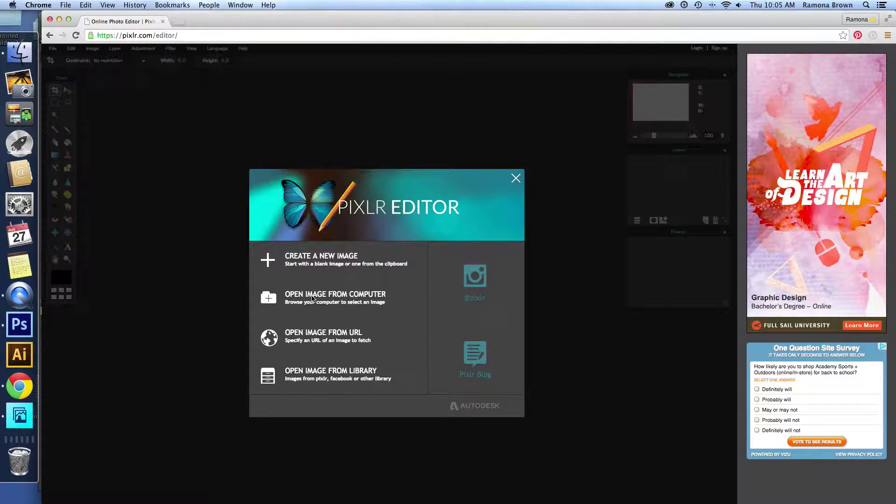
left_click(312, 299)
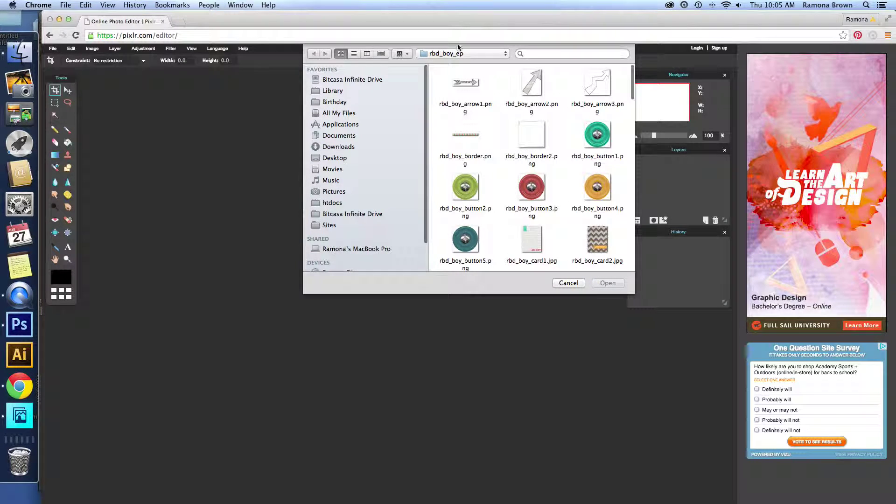
left_click(459, 53)
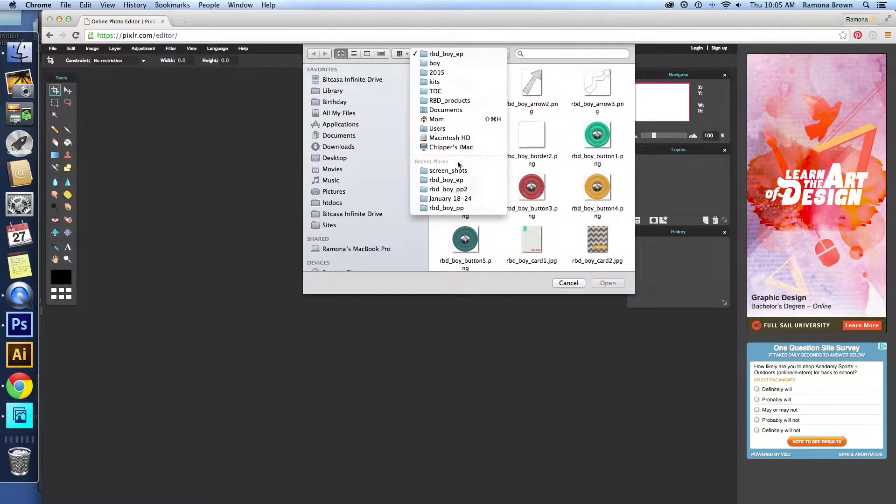
left_click(447, 207)
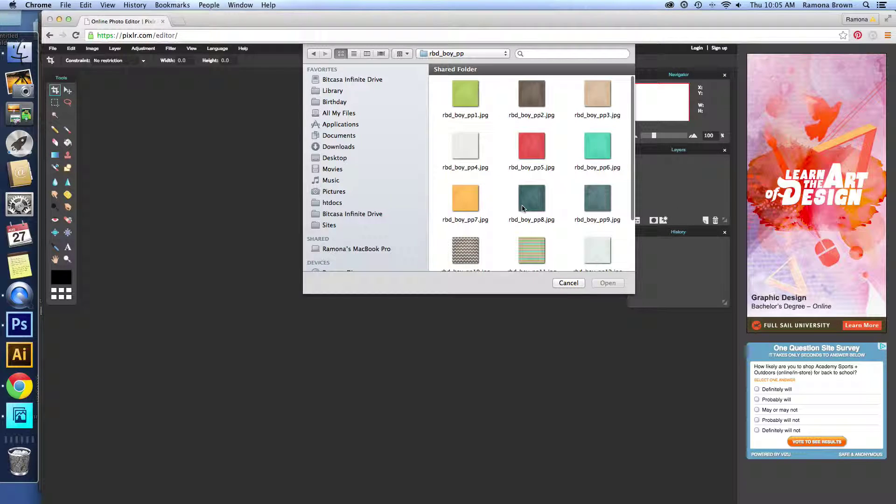
left_click(523, 208)
left_click(537, 153)
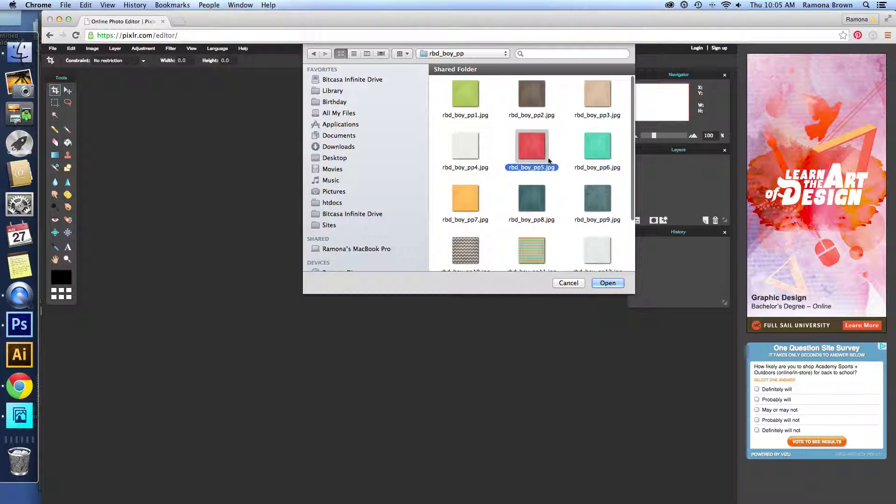
left_click(609, 284)
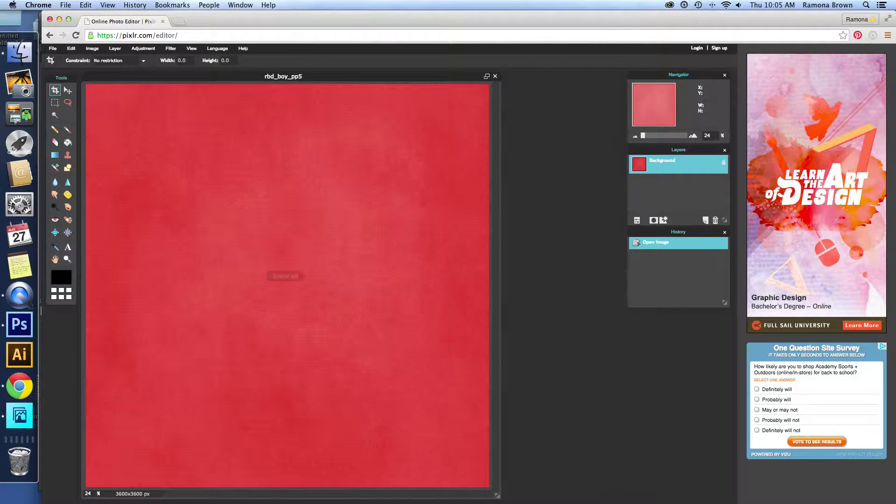
left_click_drag(324, 74, 381, 76)
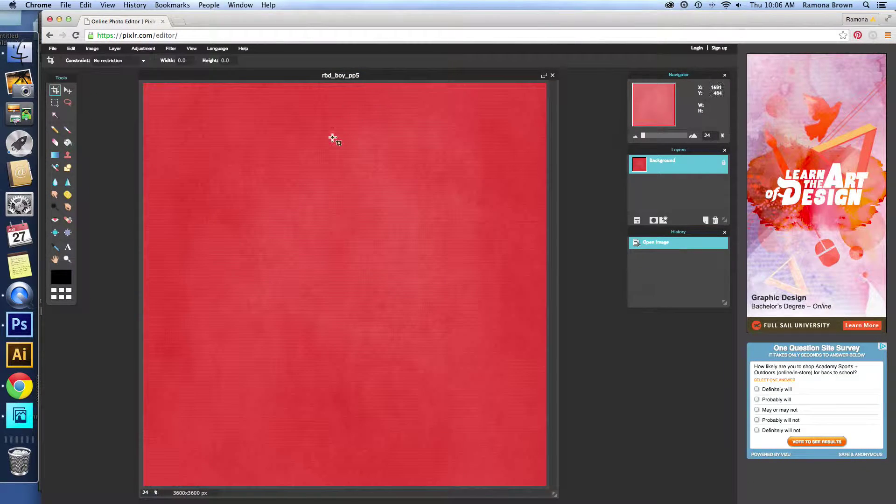
key("super+Tab")
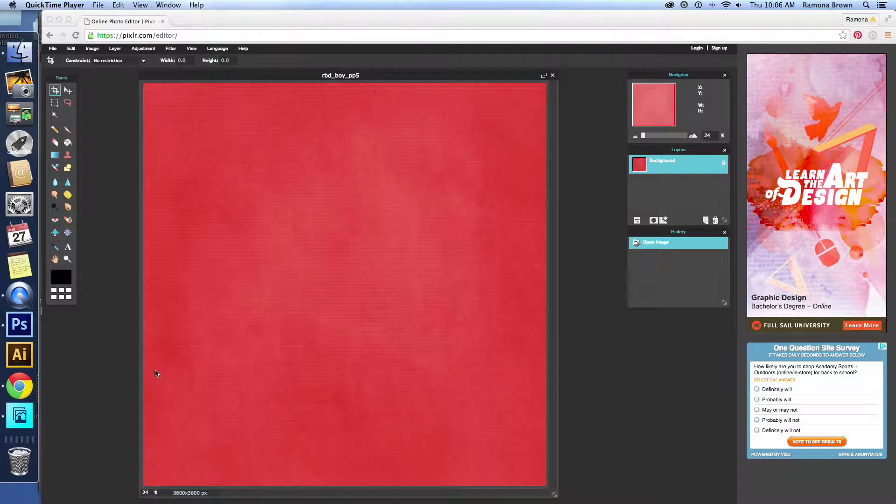
left_click(115, 49)
Add rbd_boy_card3.jpg from the boy/rbd_boy_ep folder as Layer 1 above the red paper
left_click(115, 48)
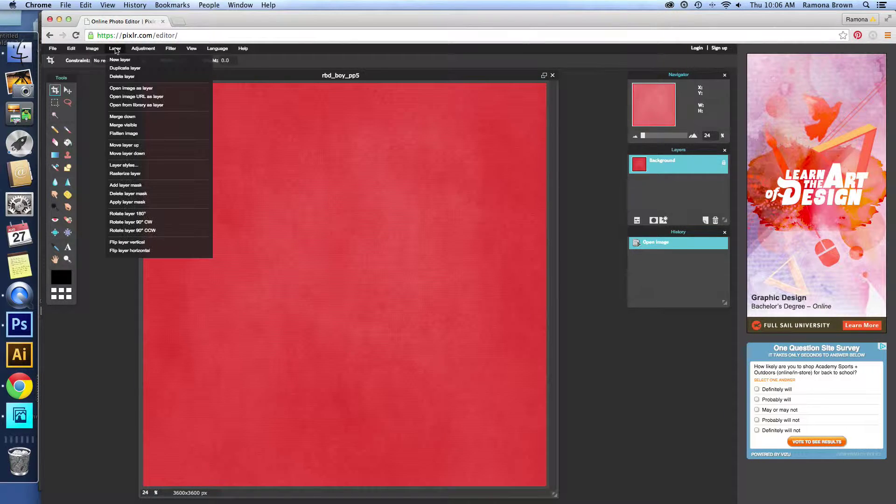
left_click(129, 93)
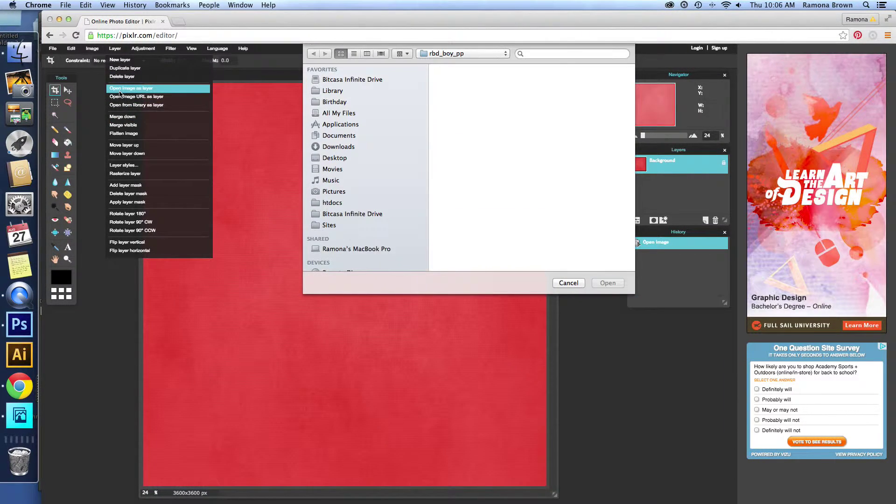
left_click(458, 55)
left_click(453, 64)
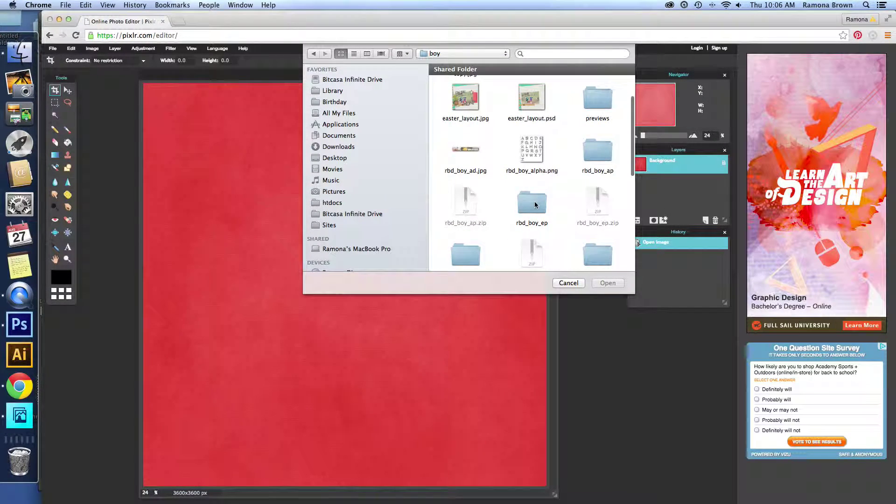
double_click(534, 201)
scroll(552, 200, "down", 3)
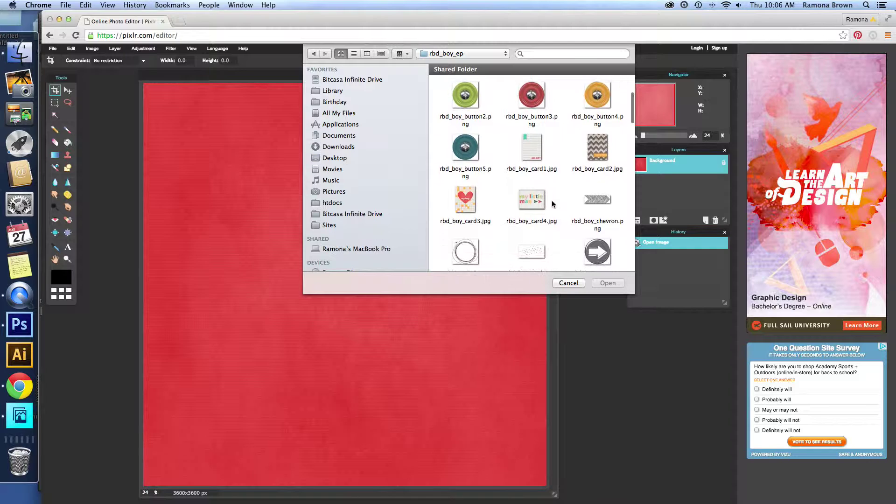
left_click(532, 149)
left_click(465, 210)
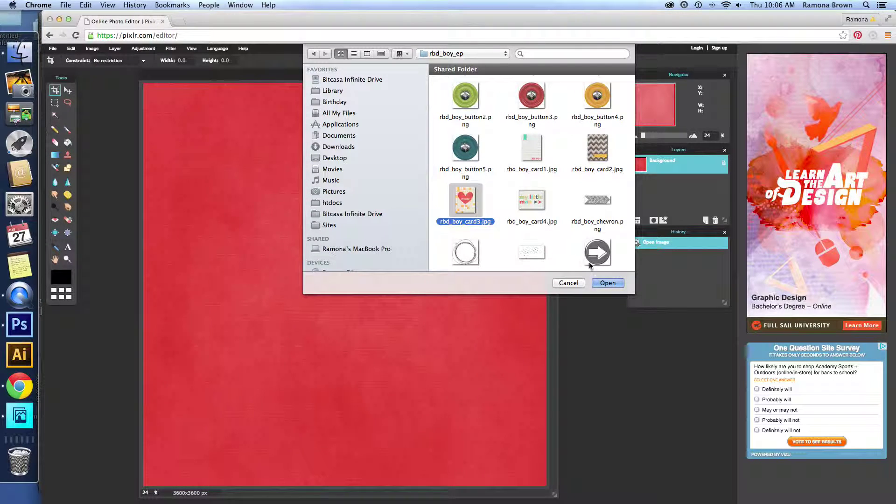
left_click(606, 282)
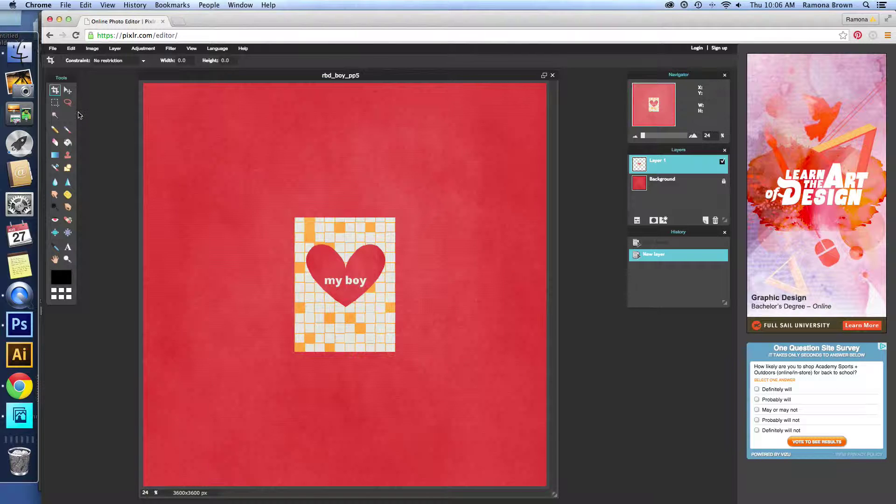
left_click(68, 92)
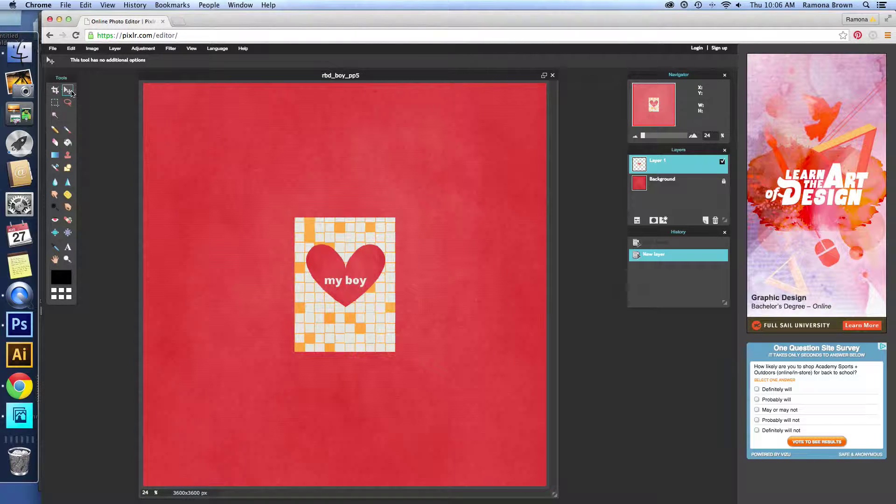
Drag the 'my boy' card up so it sits centred on the red paper
left_click_drag(350, 282, 350, 249)
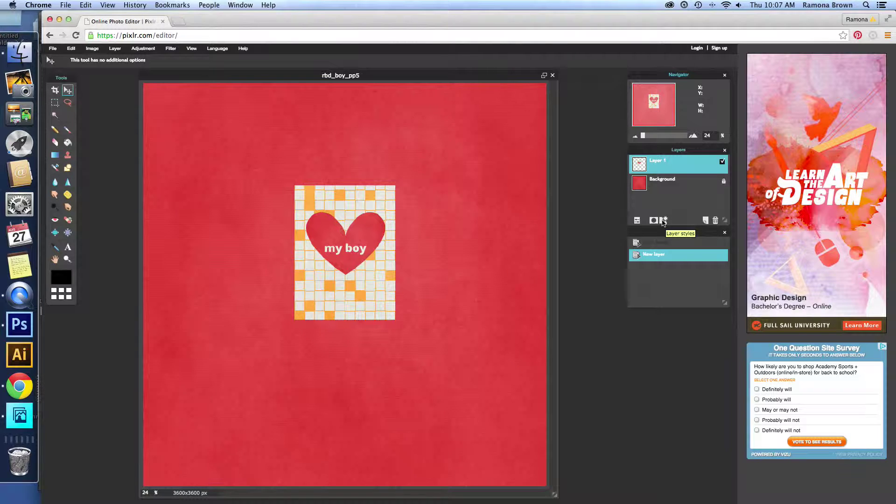
Turn on a default black drop shadow for the card layer and apply it
left_click(664, 222)
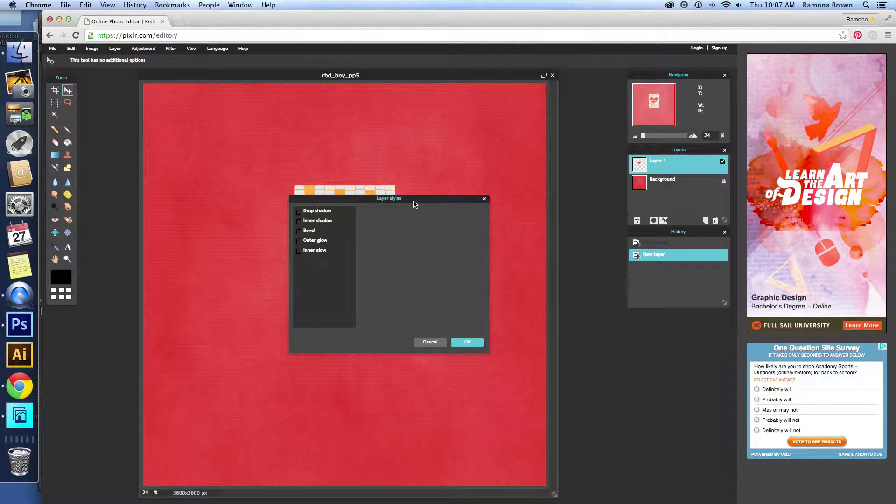
left_click_drag(414, 202, 539, 112)
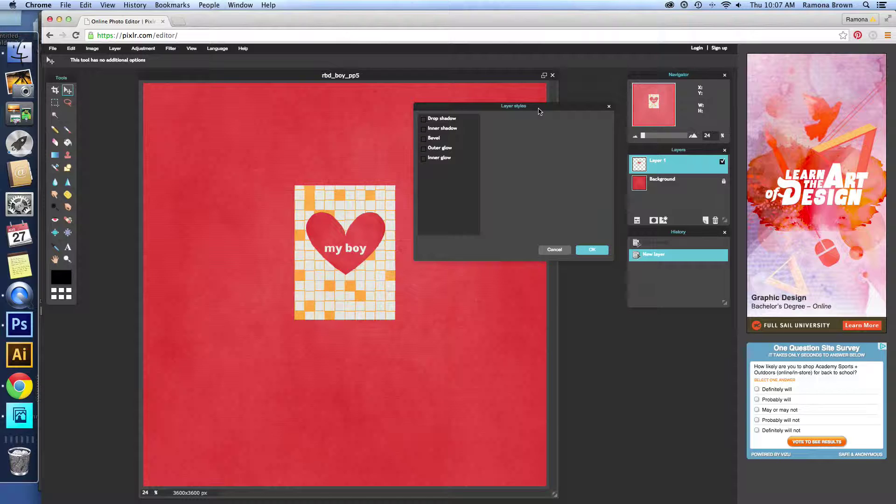
left_click(424, 119)
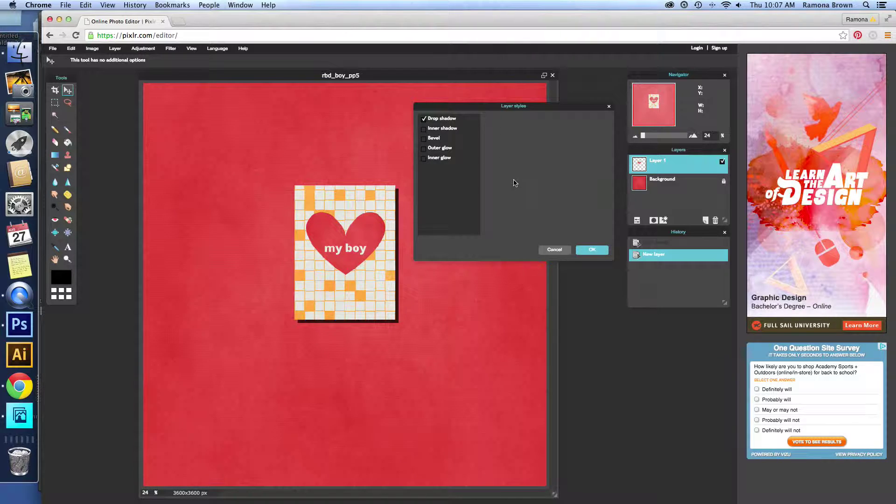
left_click_drag(476, 107, 482, 107)
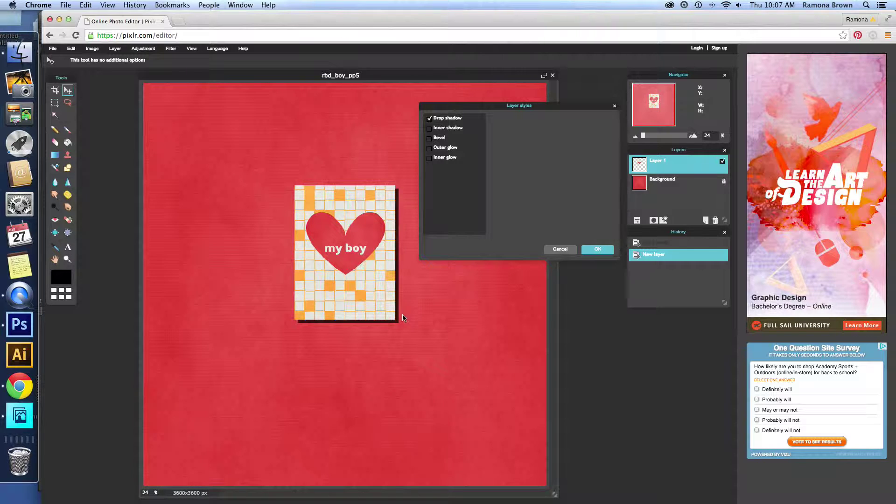
left_click(596, 249)
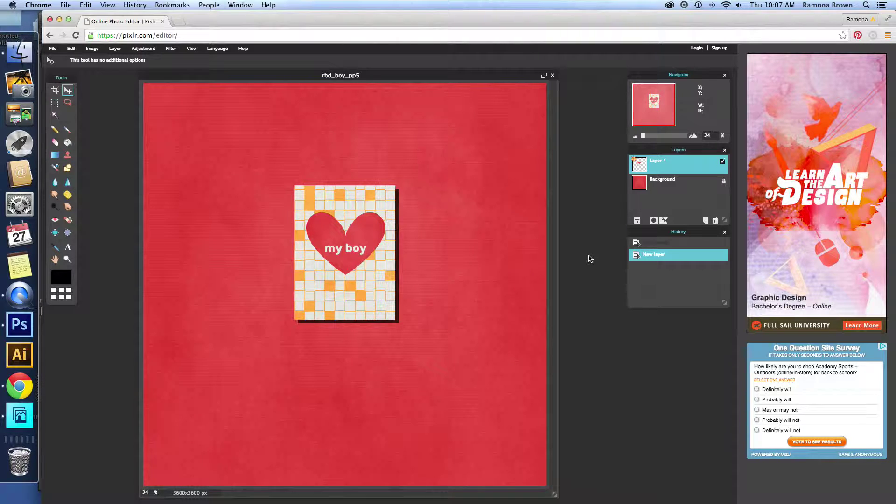
Reopen the card's layer styles and show its drop shadow settings
left_click(665, 220)
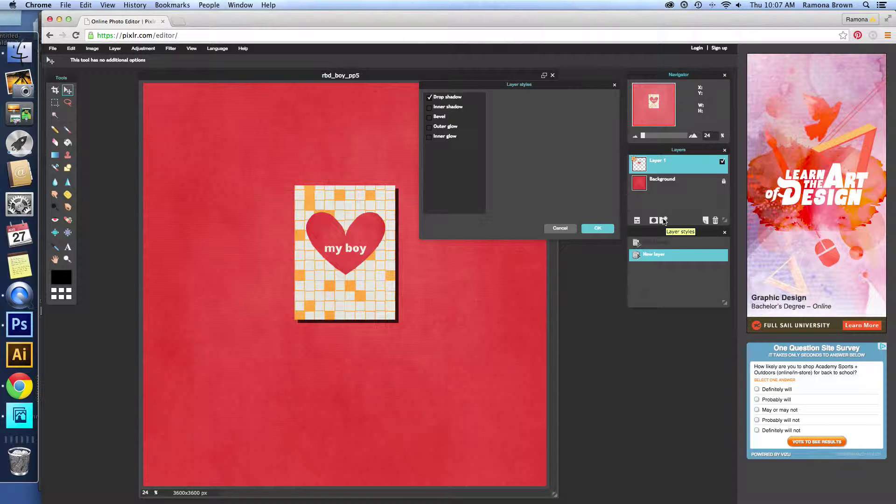
left_click_drag(499, 90, 488, 133)
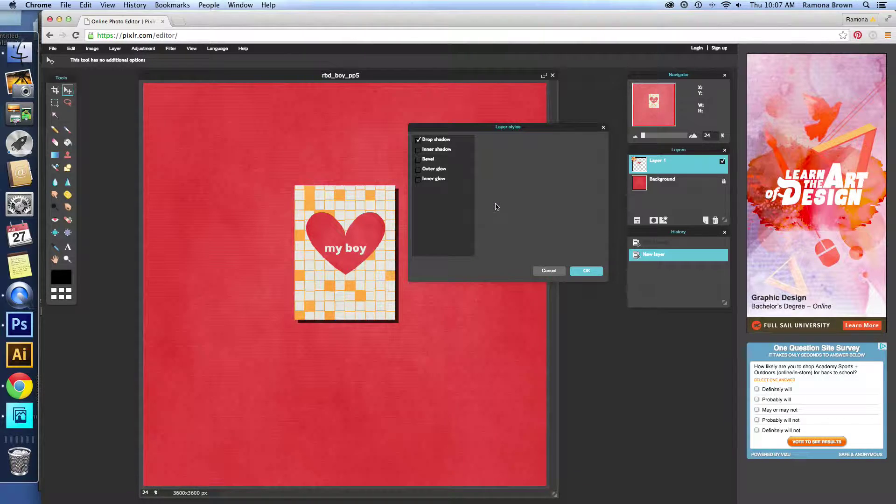
left_click(458, 143)
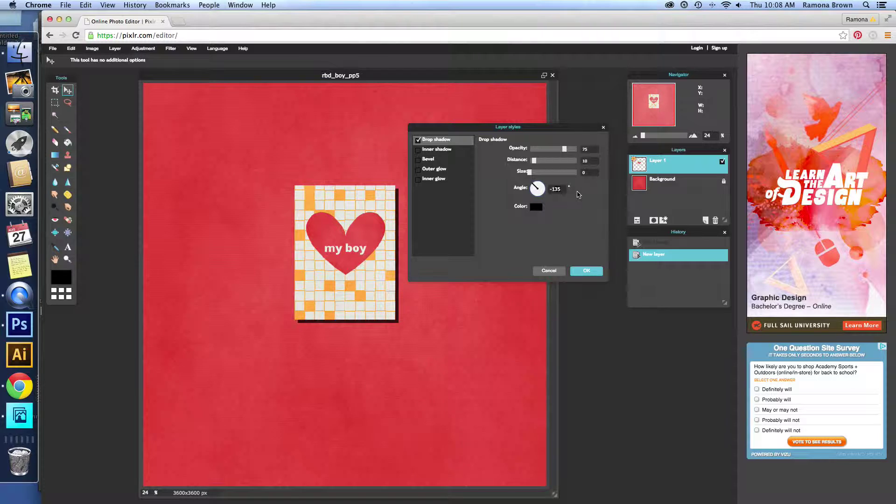
Change the drop shadow angle from -135 to 45
left_click(563, 190)
key("BackSpace")
key("BackSpace")
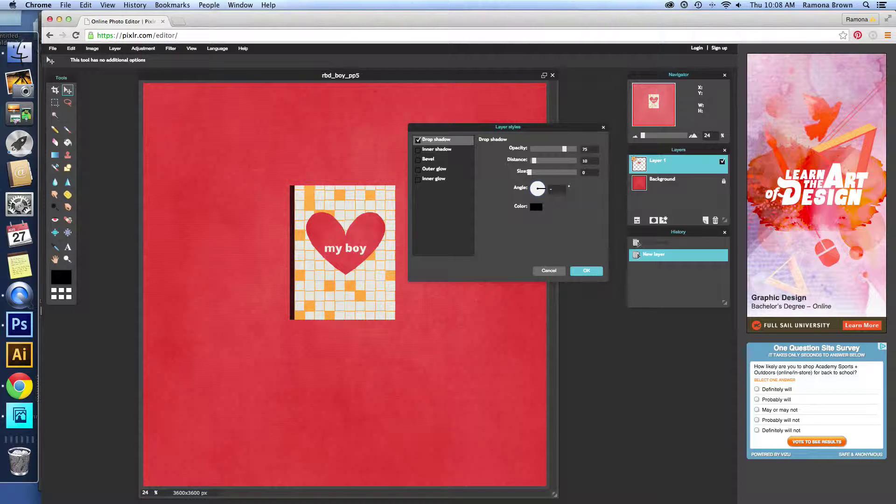
type("45")
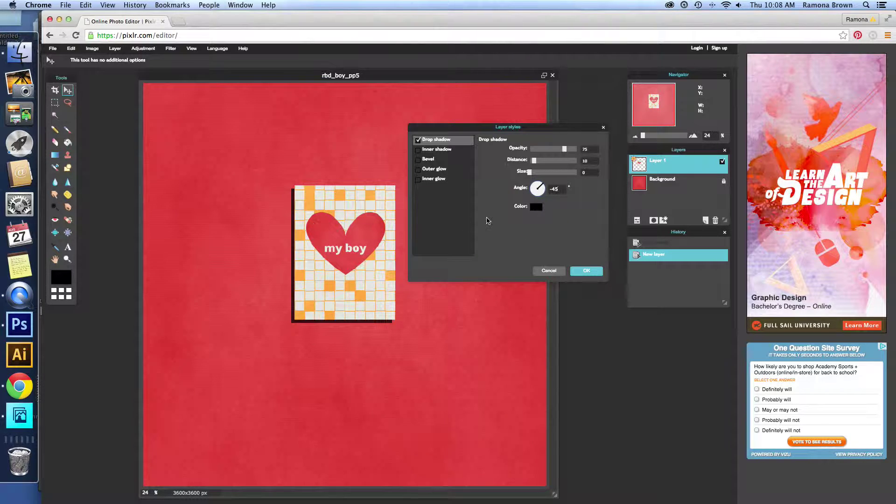
double_click(553, 188)
key("BackSpace")
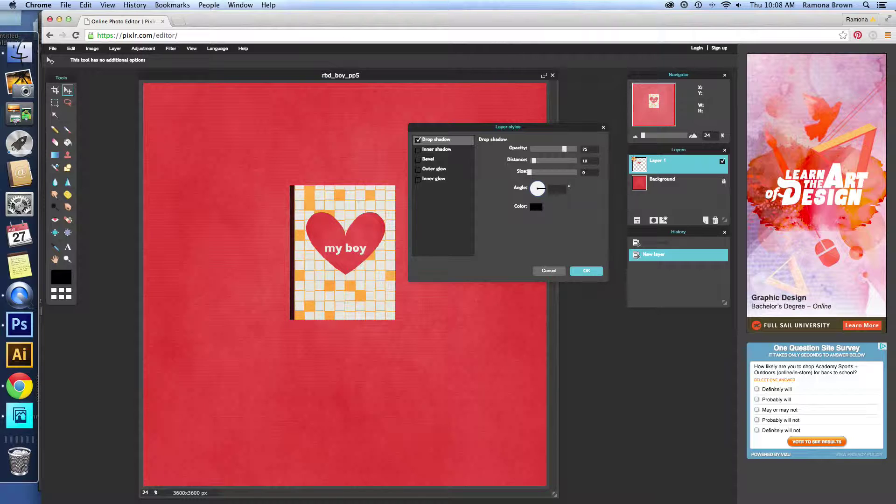
type("45")
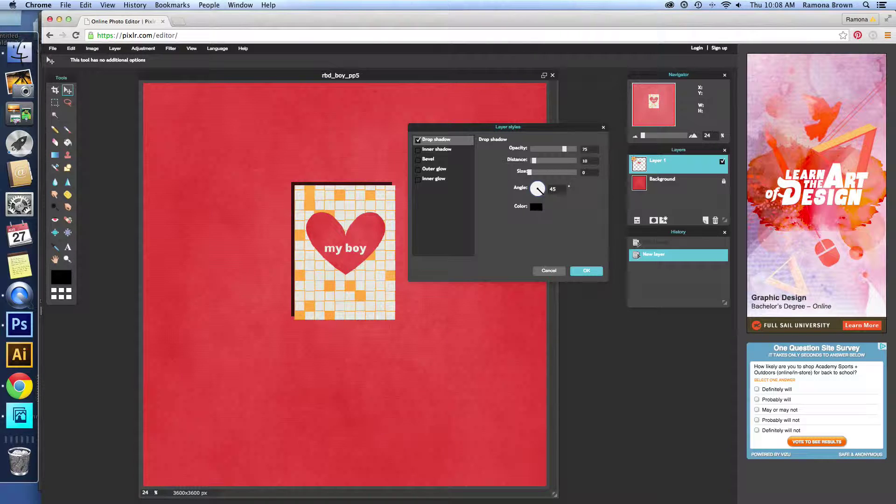
left_click_drag(537, 133, 561, 137)
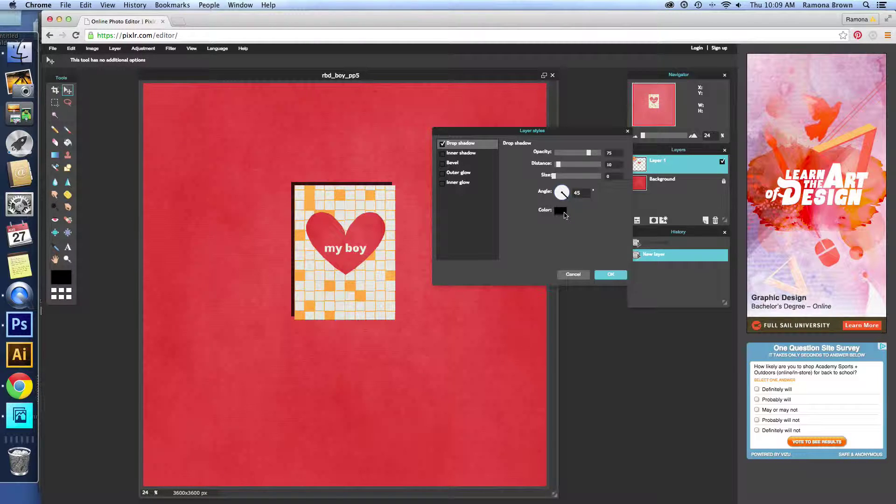
left_click(562, 212)
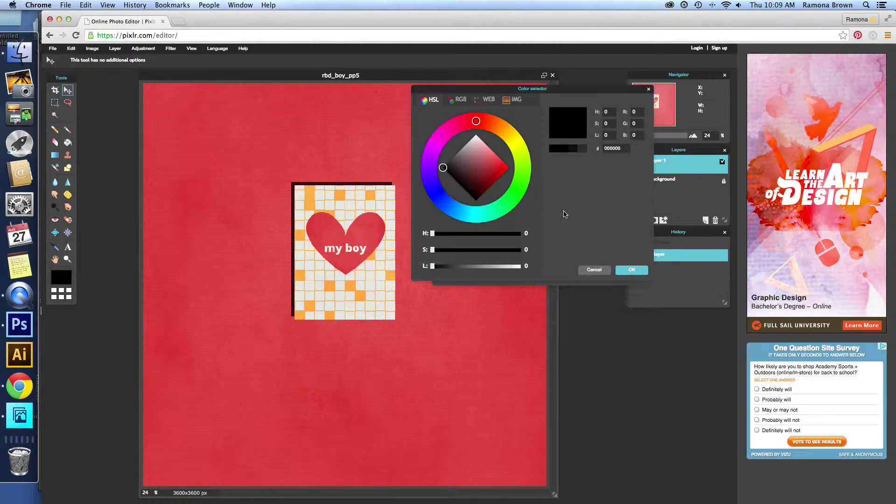
Make the shadow a dark red sampled from the paper, then reduce its distance to 3
left_click(282, 144)
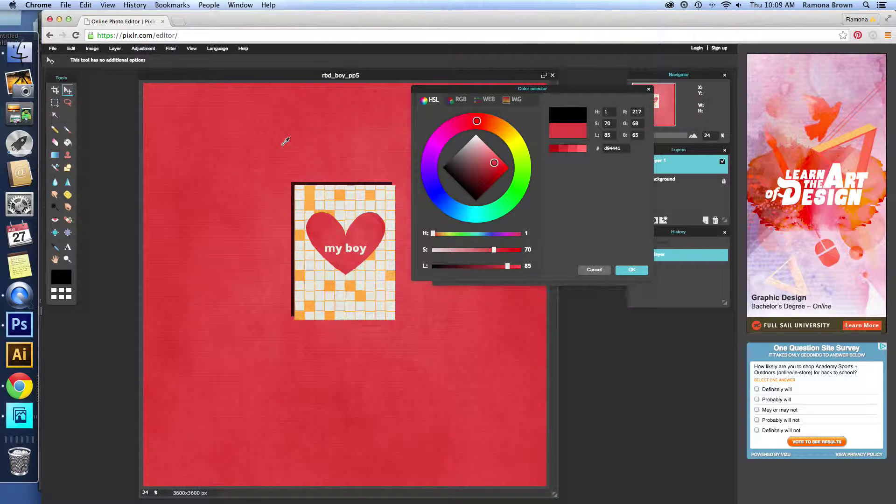
left_click(628, 271)
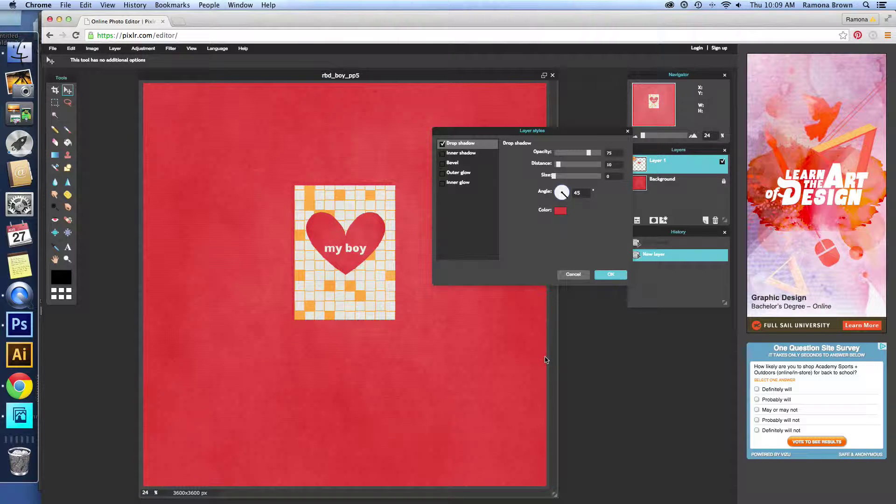
left_click(560, 211)
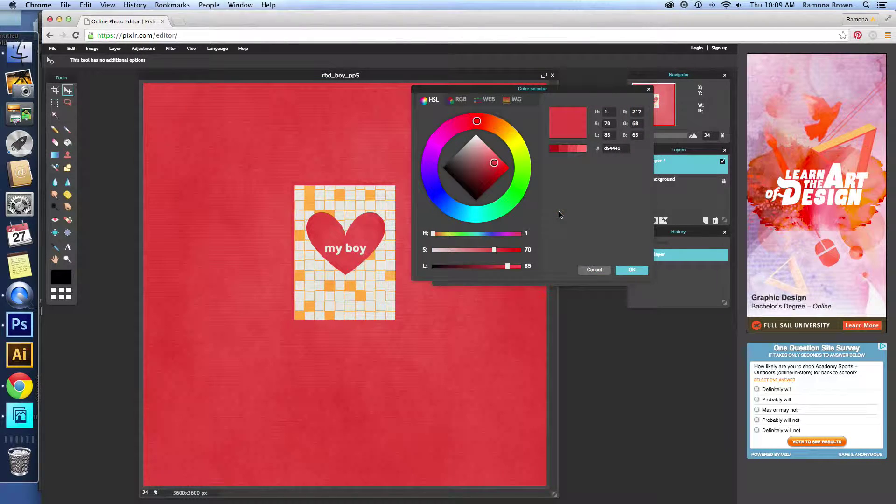
left_click(489, 171)
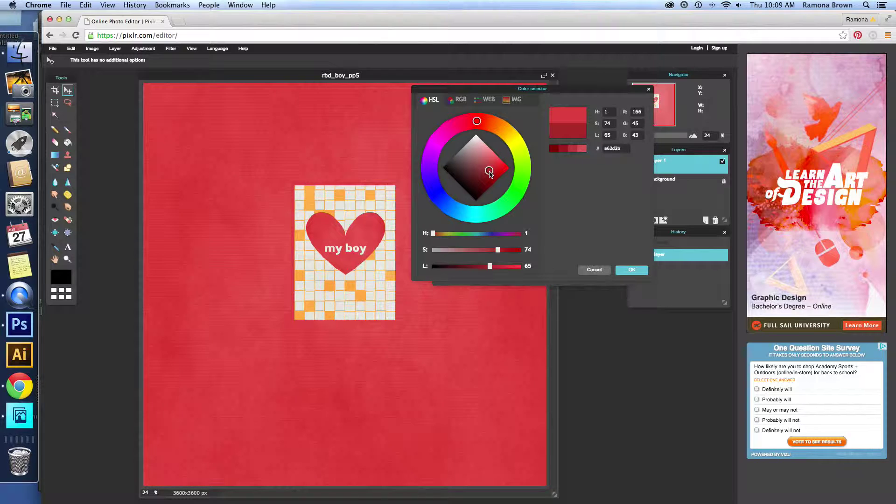
left_click(487, 178)
left_click(485, 183)
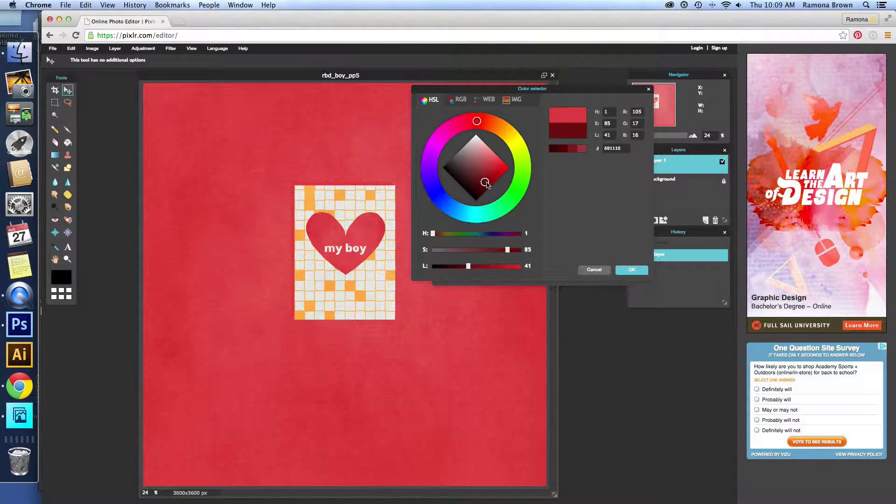
left_click(487, 183)
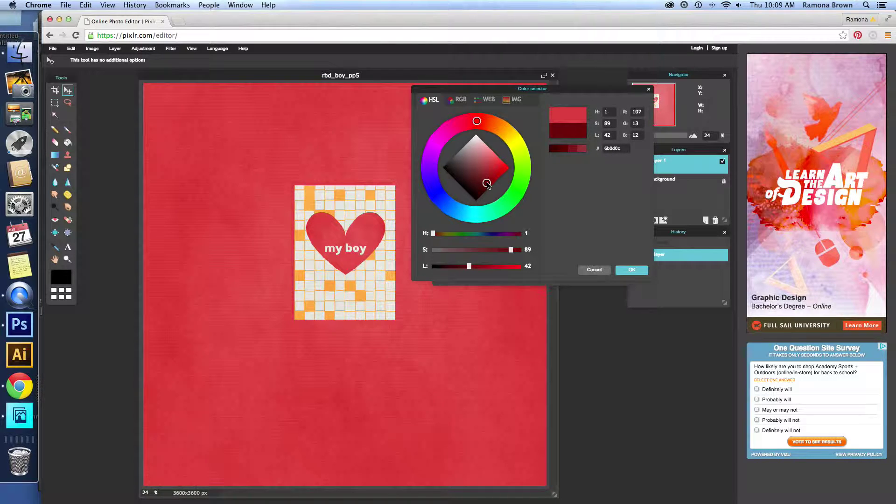
left_click(632, 270)
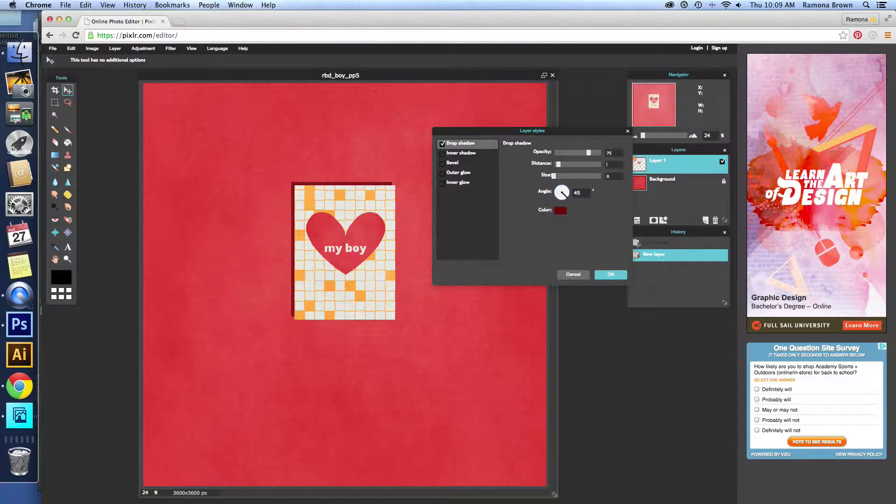
left_click_drag(559, 163, 554, 163)
Set the dark red shadow to distance 2 and size 3, then apply it
type("3")
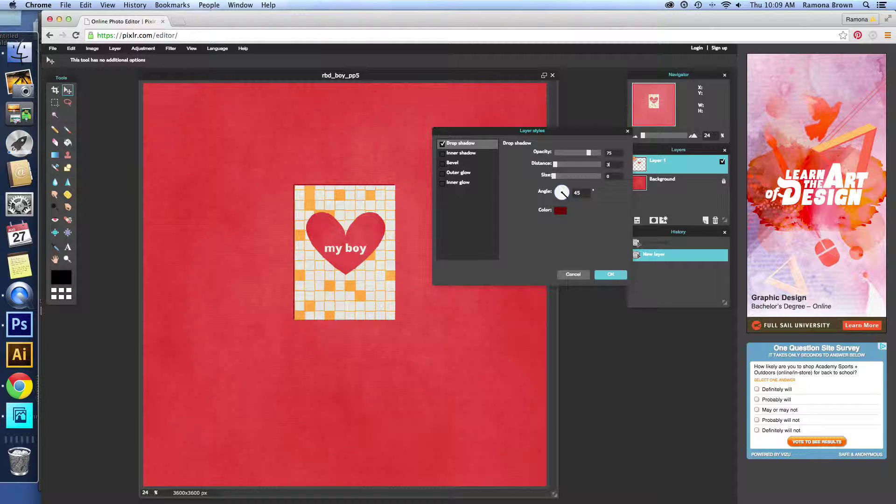
key("BackSpace")
type("4")
left_click(615, 176)
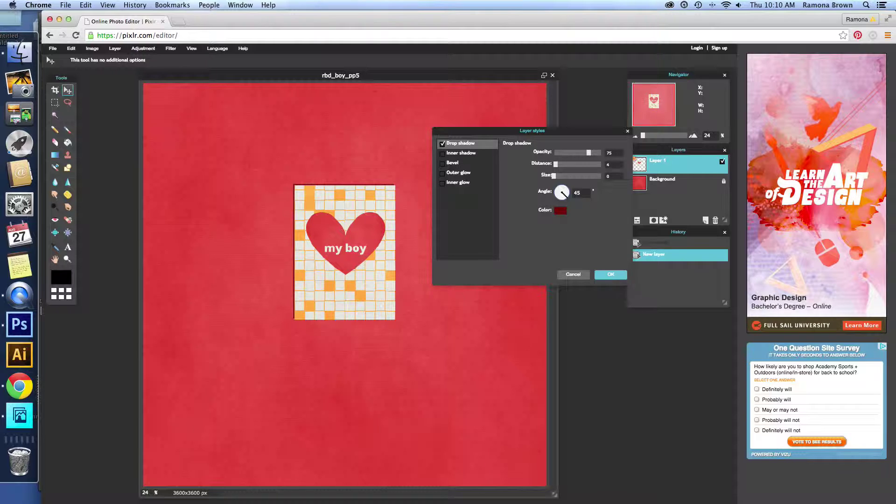
key("BackSpace")
key("BackSpace")
type("3")
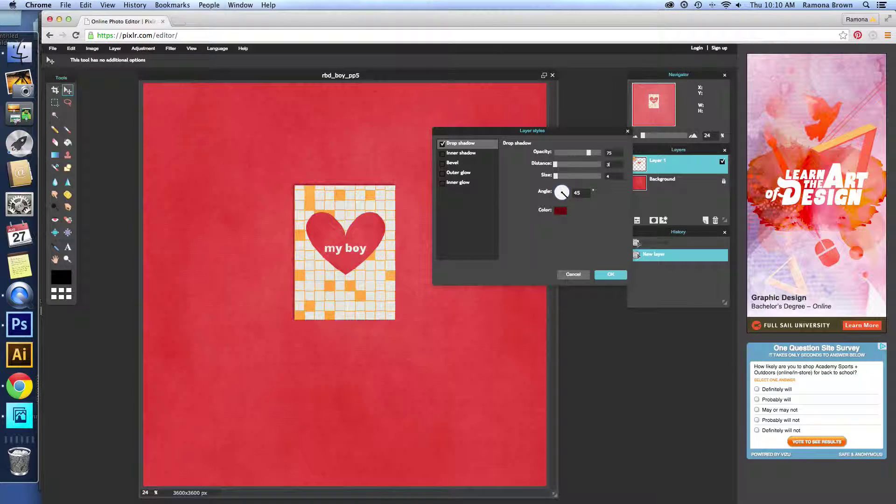
key("Tab")
type("2")
type("3")
double_click(609, 165)
type("2")
left_click(609, 276)
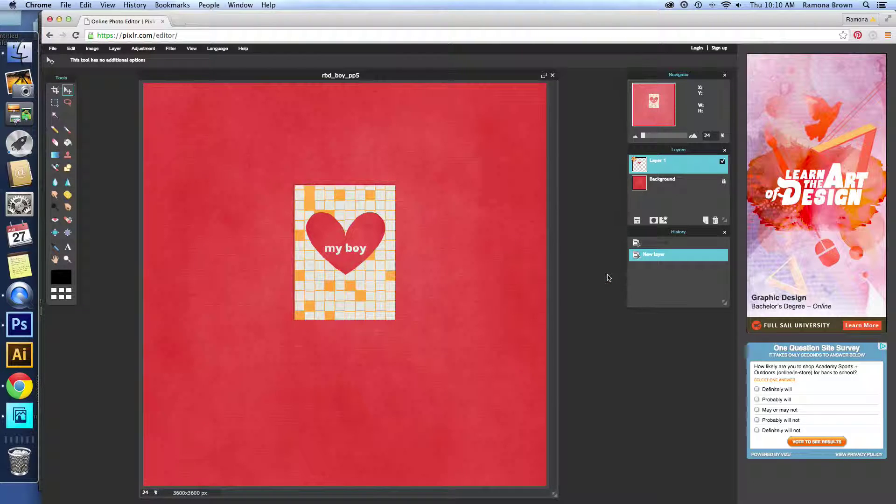